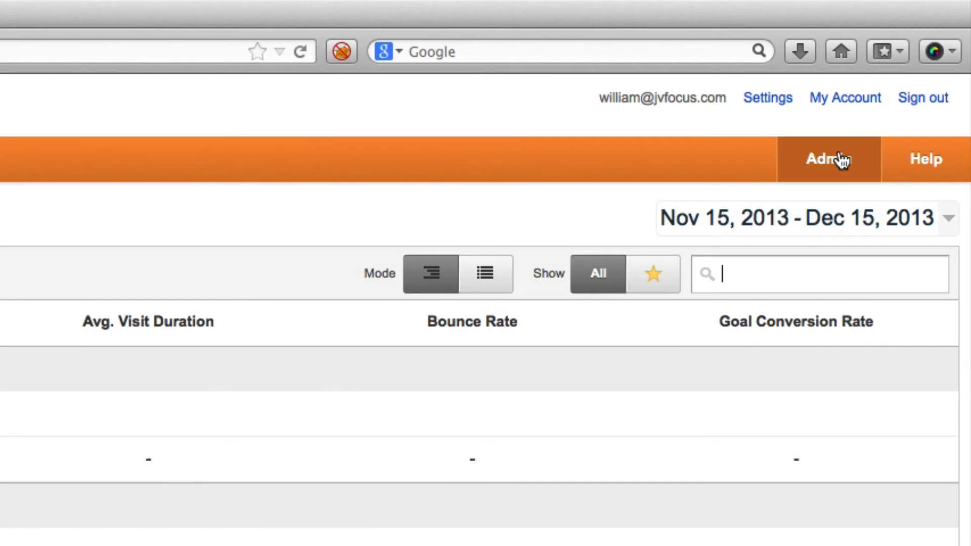
Open the goals of the All Web Site Data view in the Google Docs account's administration
{"action": "left_click", "coordinate": [842, 160]}
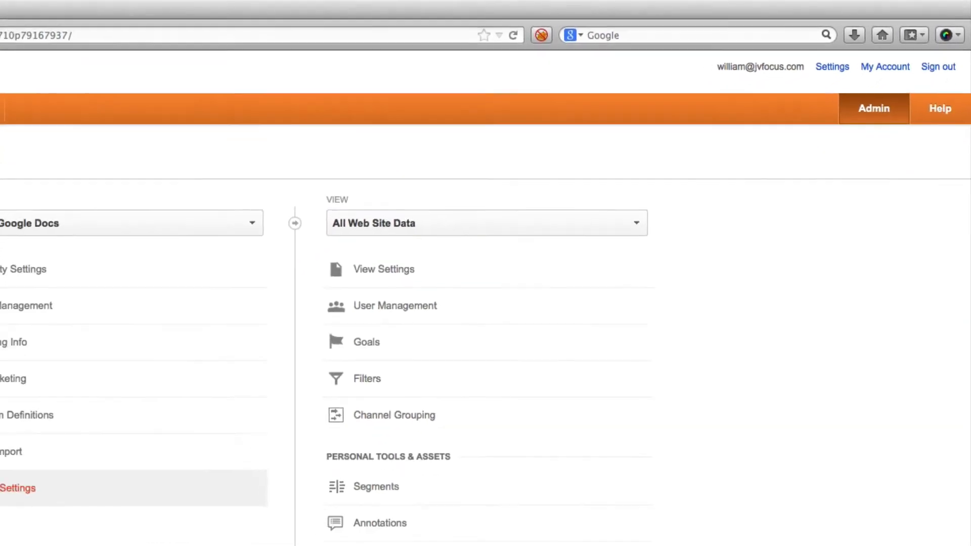
{"action": "left_click", "coordinate": [117, 145]}
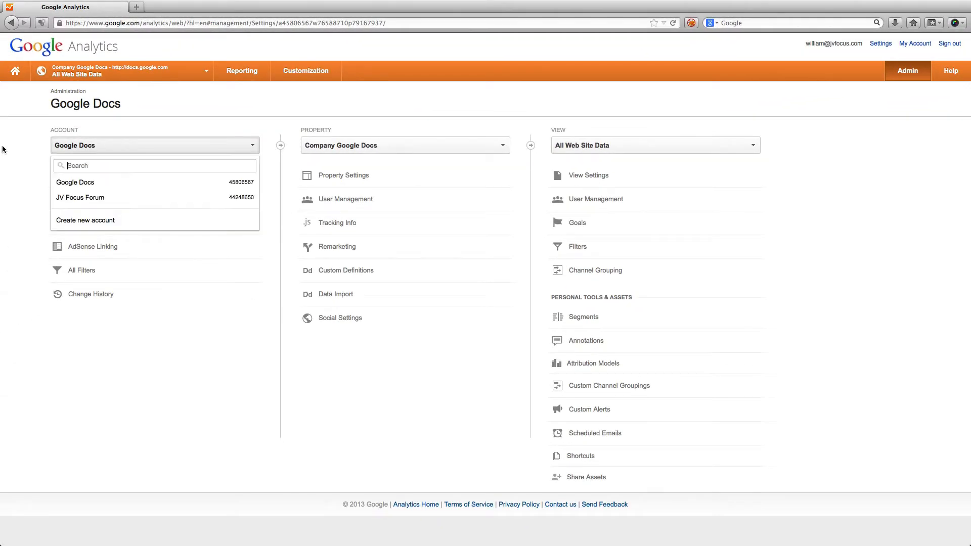
{"action": "left_click", "coordinate": [78, 183]}
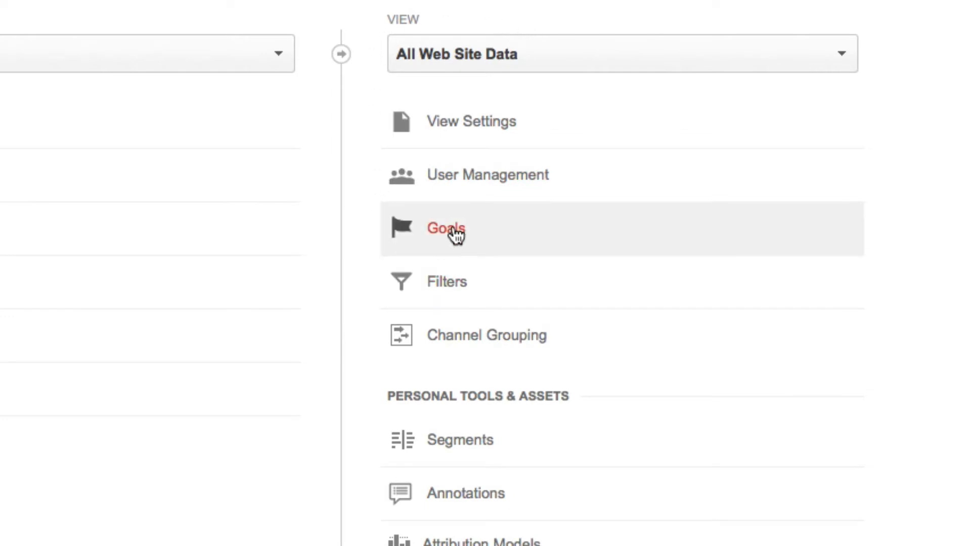
{"action": "left_click", "coordinate": [455, 233]}
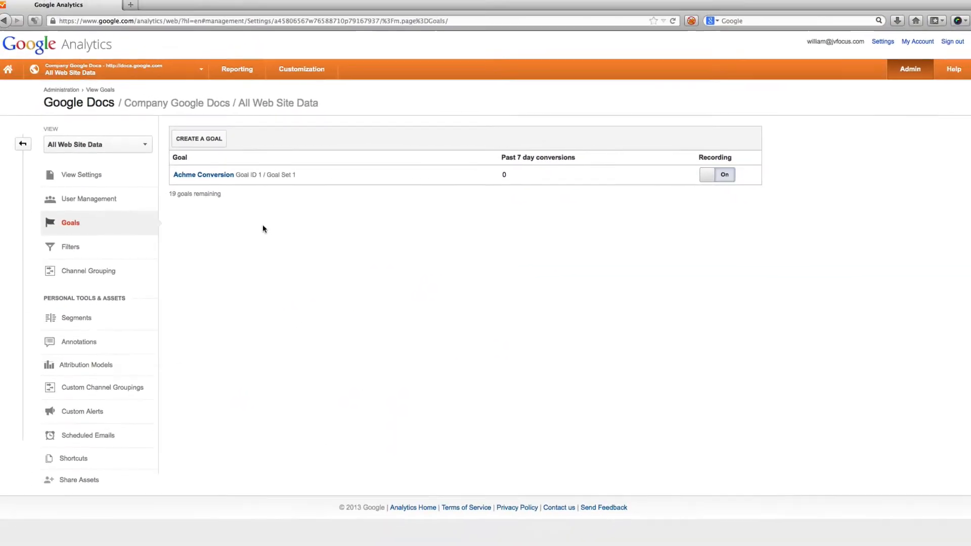
Start a new goal named "New Achme Conversion" with the Destination type and continue to its details
{"action": "left_click", "coordinate": [194, 139]}
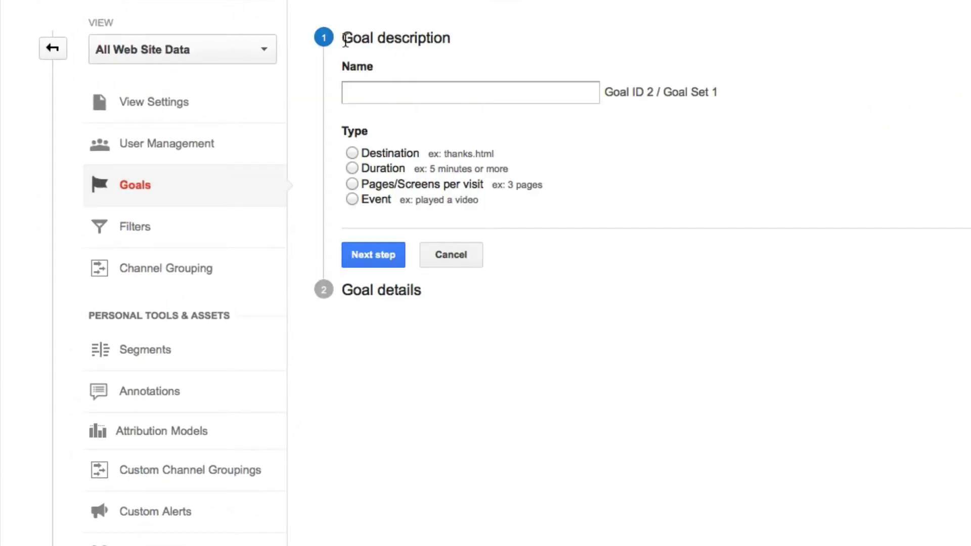
{"action": "left_click", "coordinate": [404, 86]}
{"action": "type", "text": "Achme Conversion"}
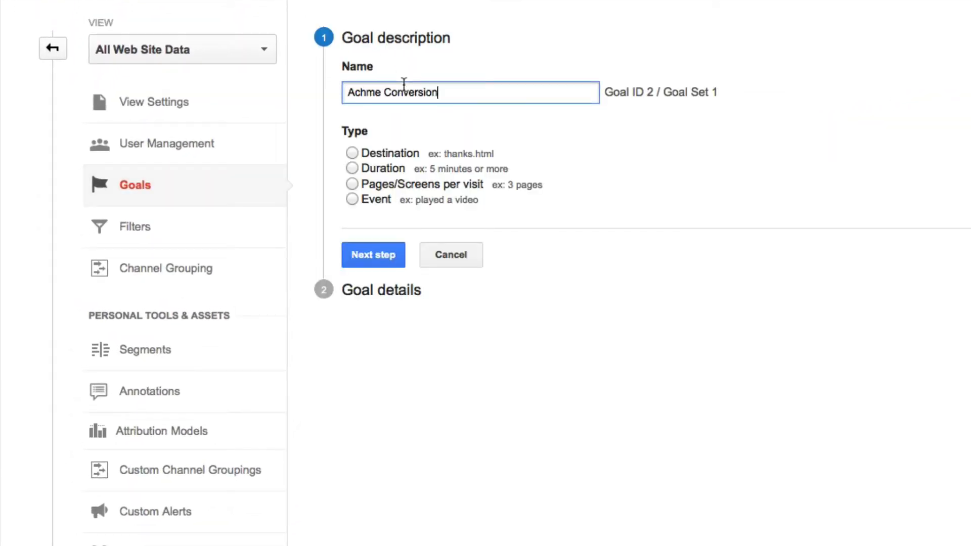
{"action": "left_click", "coordinate": [381, 93]}
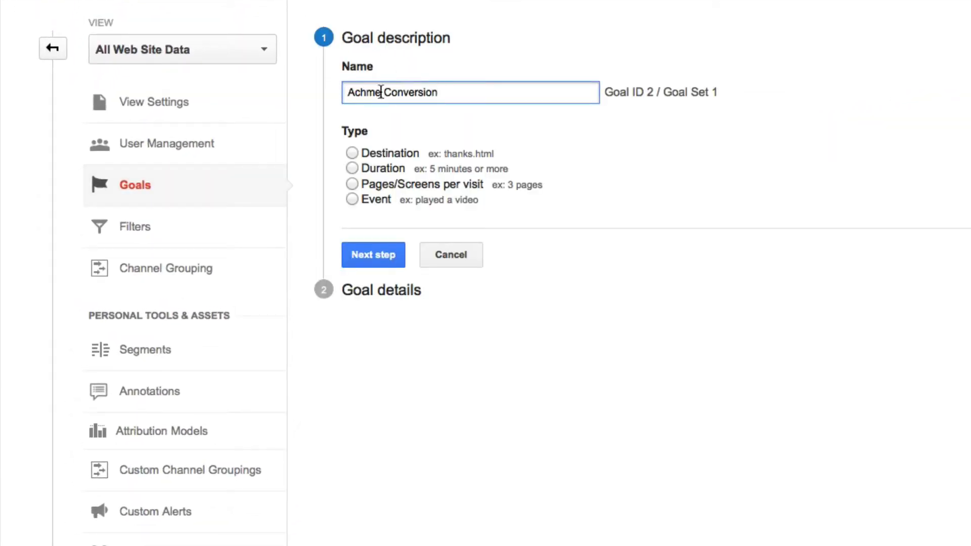
{"action": "left_click", "coordinate": [346, 92]}
{"action": "type", "text": "New"}
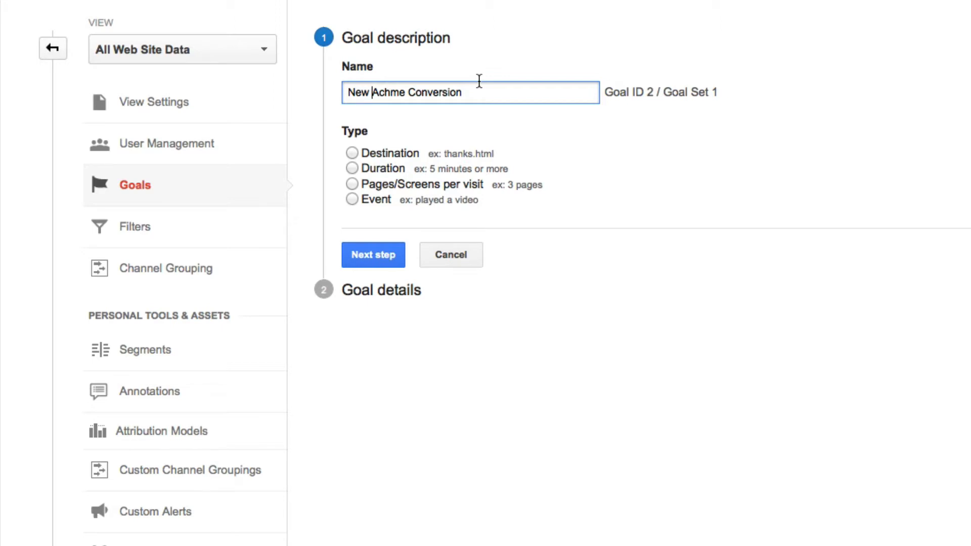
{"action": "left_click", "coordinate": [352, 154]}
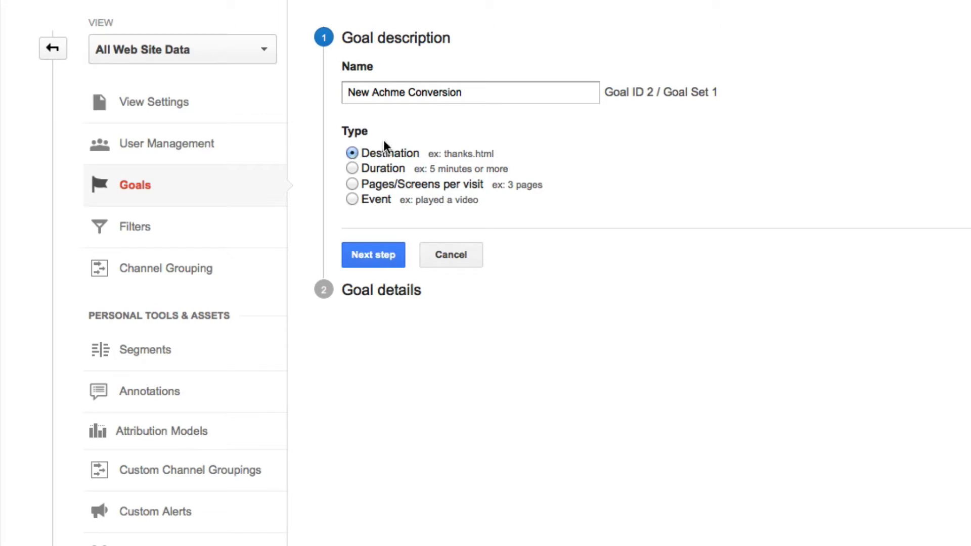
{"action": "left_click", "coordinate": [377, 254]}
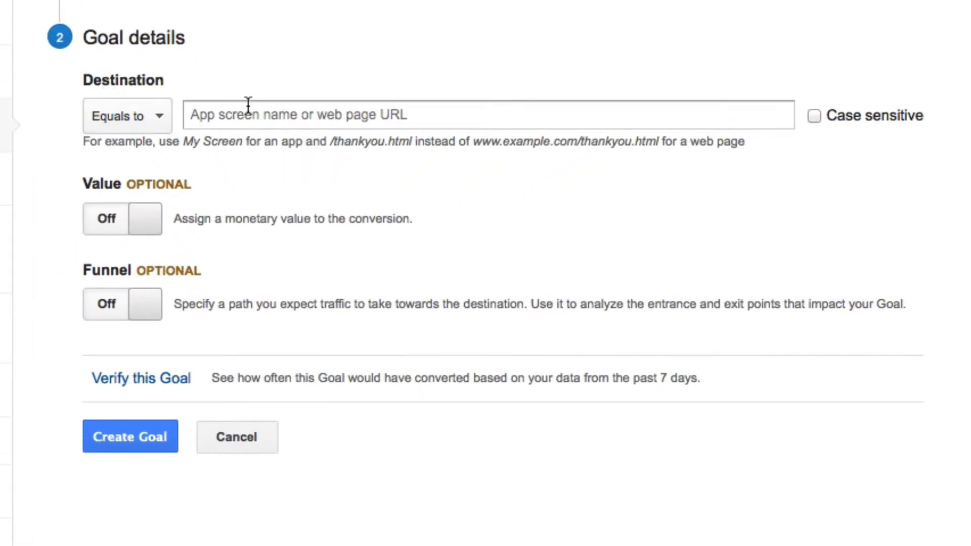
{"action": "left_click", "coordinate": [248, 105]}
{"action": "type", "text": "http"}
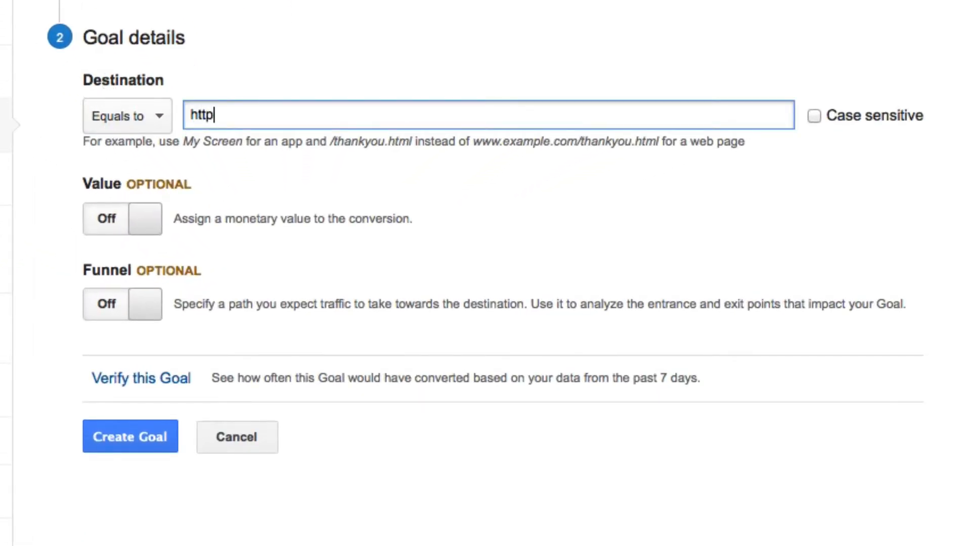
{"action": "type", "text": "://www.jvfocus.com"}
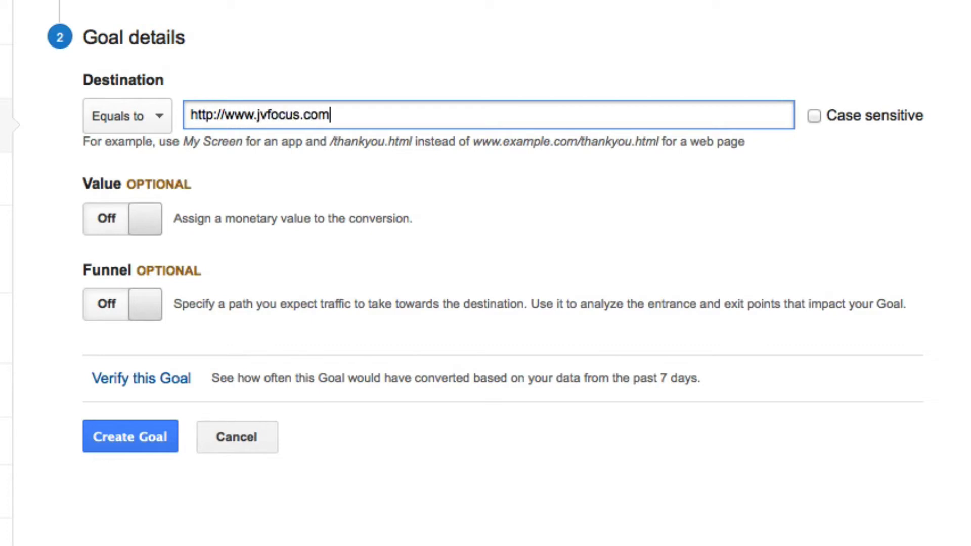
{"action": "type", "text": "/"}
{"action": "type", "text": "thankyou"}
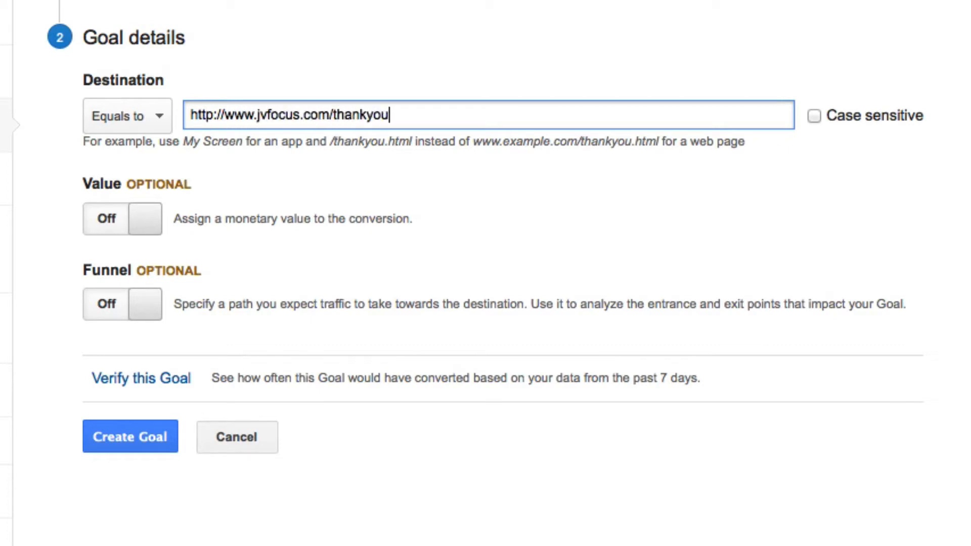
{"action": "type", "text": ".html"}
{"action": "left_click_drag", "start_coordinate": [434, 110], "coordinate": [112, 112]}
{"action": "key", "text": "ctrl+c"}
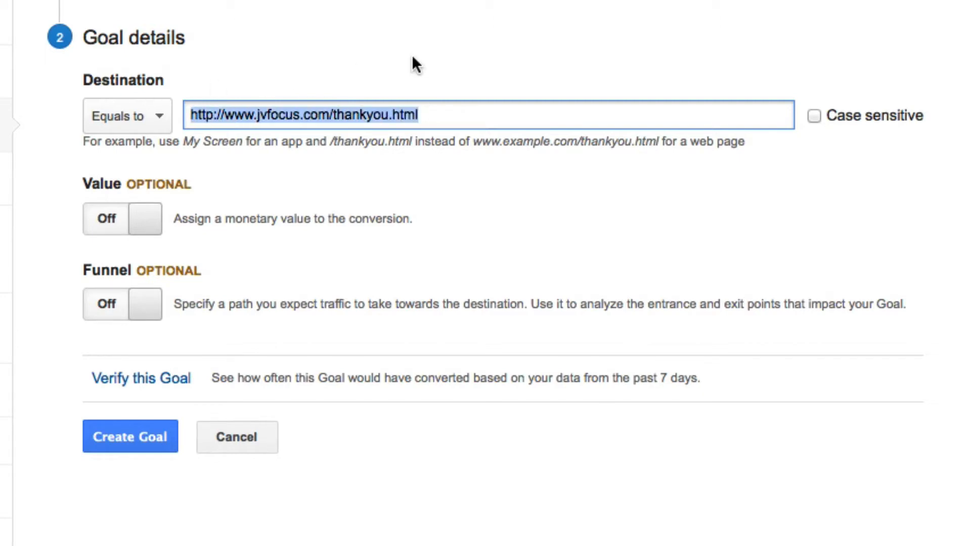
{"action": "left_click", "coordinate": [445, 118]}
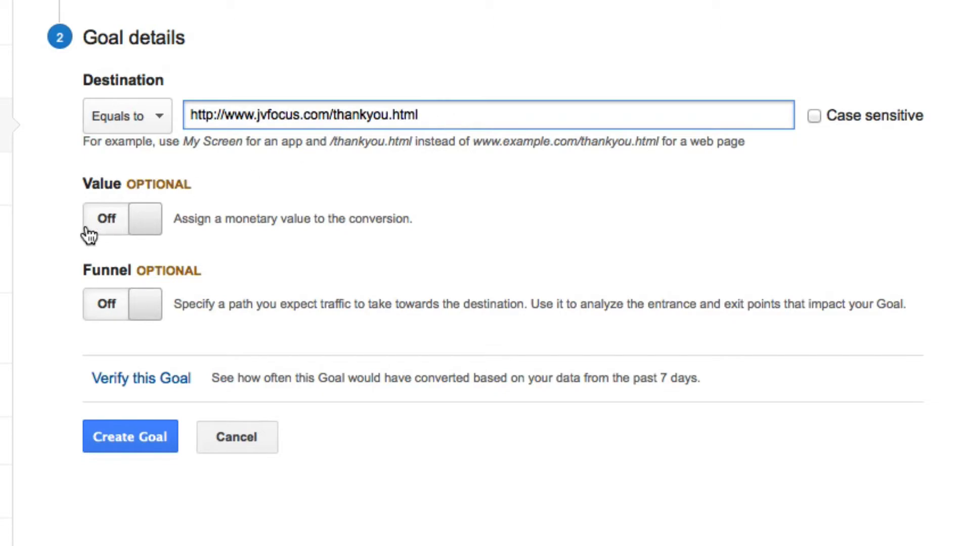
Enable the goal's monetary value and set it to 97 USD
{"action": "left_click", "coordinate": [105, 218]}
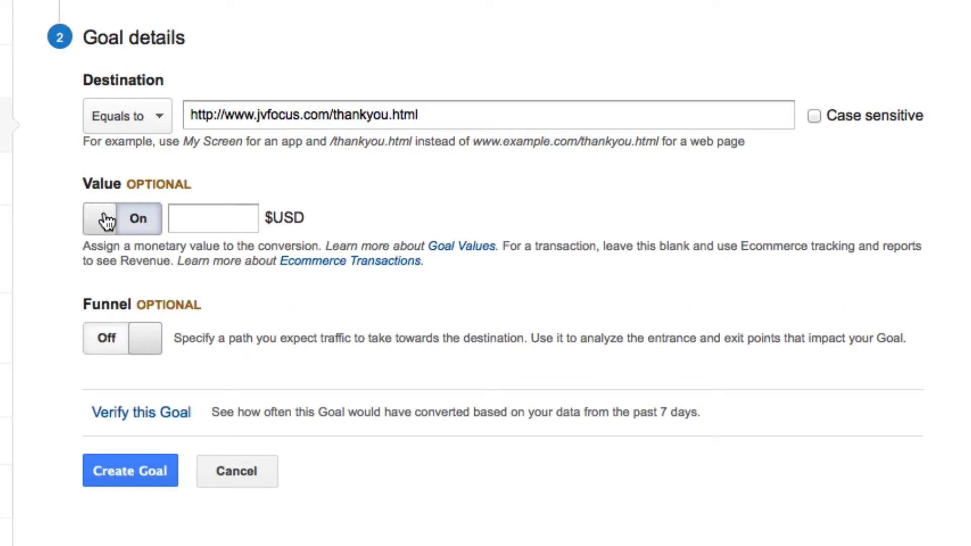
{"action": "left_click", "coordinate": [200, 213]}
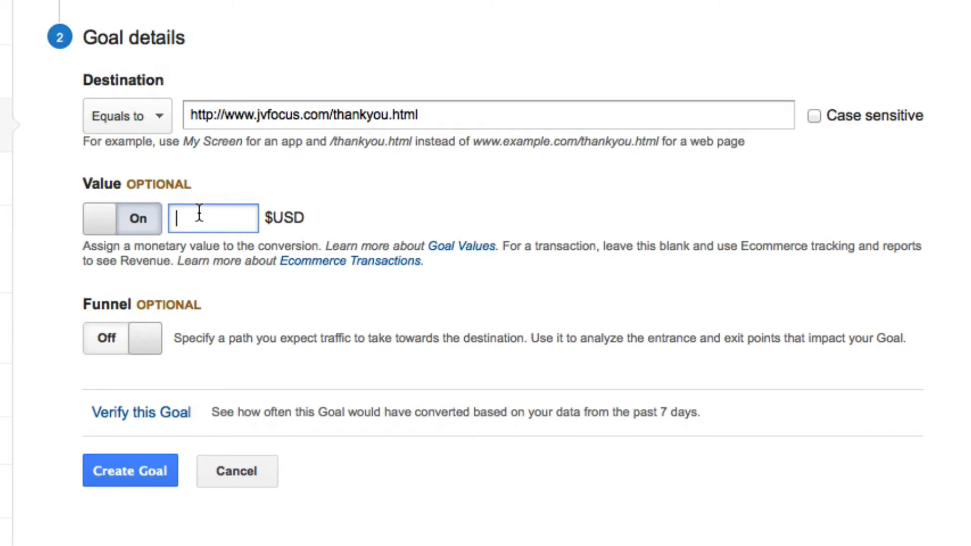
{"action": "type", "text": "97"}
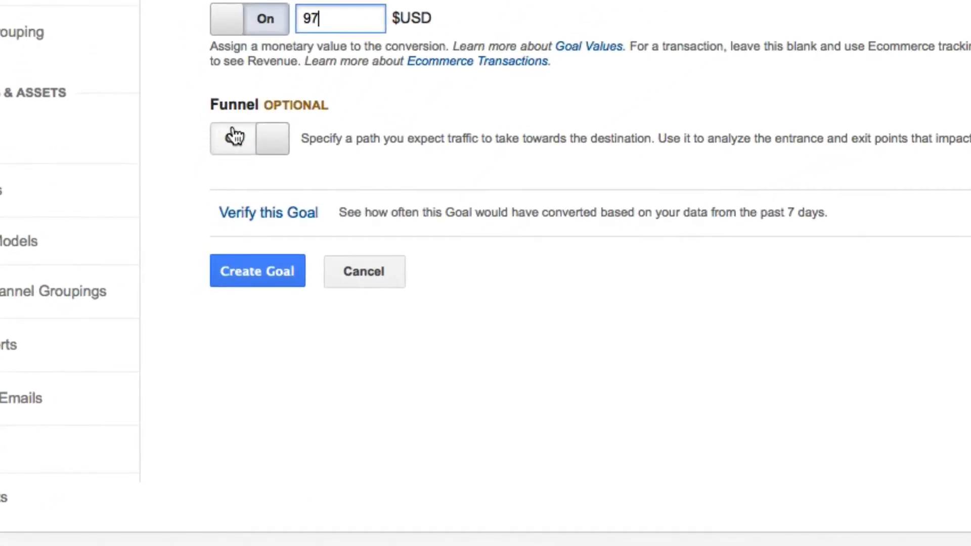
{"action": "left_click", "coordinate": [234, 136]}
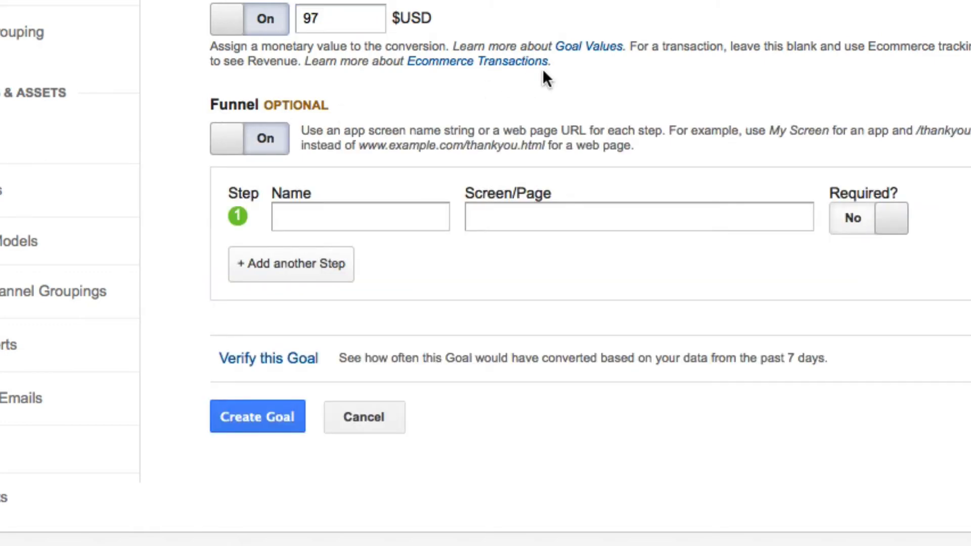
{"action": "left_click", "coordinate": [365, 221]}
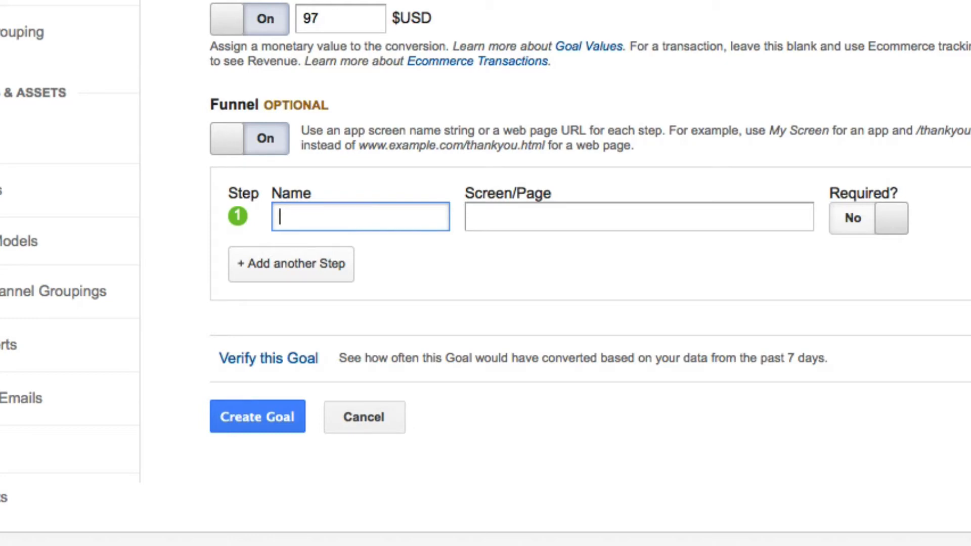
{"action": "type", "text": "Sales Pag"}
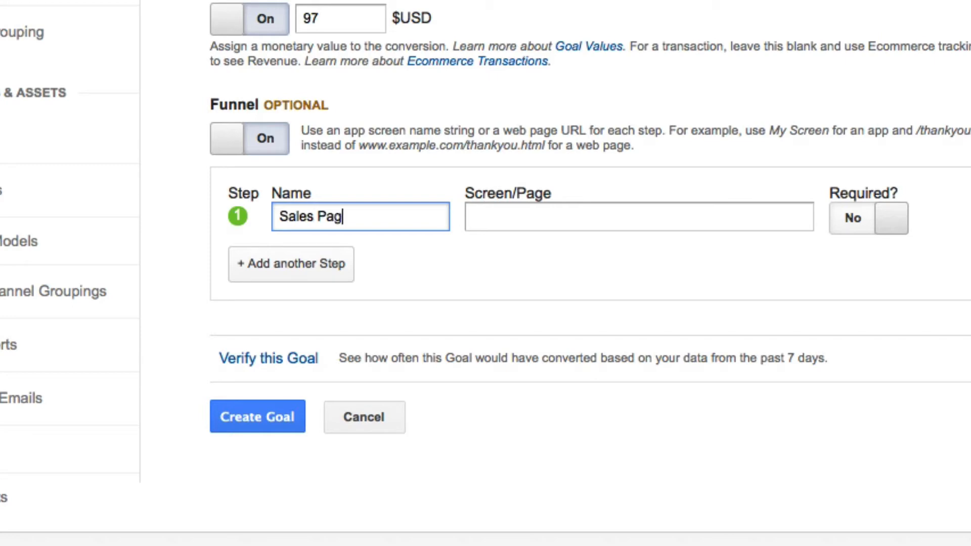
{"action": "type", "text": "e"}
{"action": "key", "text": "Tab"}
{"action": "key", "text": "ctrl+v"}
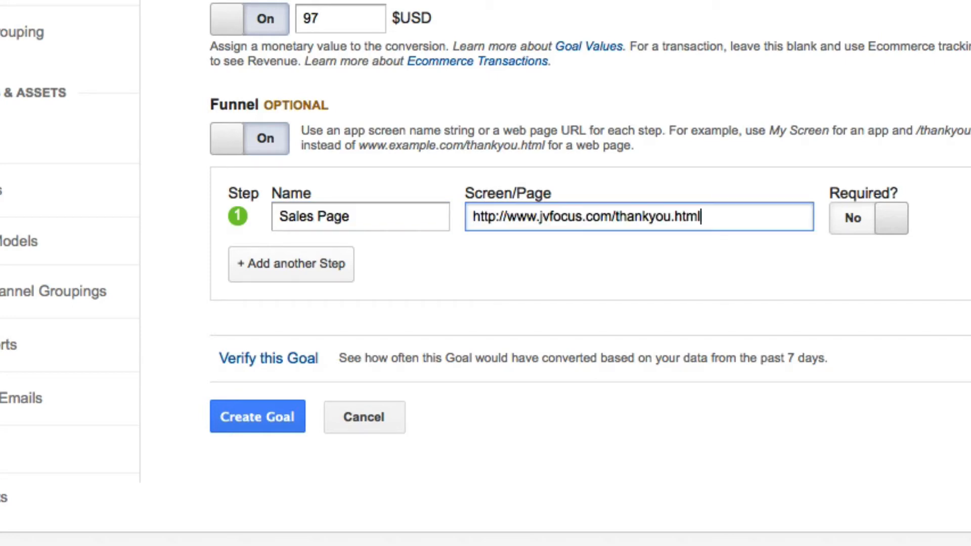
{"action": "key", "text": "BackSpace"}
{"action": "key", "text": "BackSpace"}
{"action": "key", "text": "BackSpace"}
{"action": "key", "text": "BackSpace"}
{"action": "key", "text": "BackSpace"}
{"action": "key", "text": "BackSpace"}
{"action": "key", "text": "BackSpace"}
{"action": "key", "text": "BackSpace"}
{"action": "key", "text": "BackSpace"}
{"action": "key", "text": "BackSpace"}
{"action": "key", "text": "BackSpace"}
{"action": "key", "text": "BackSpace"}
{"action": "key", "text": "BackSpace"}
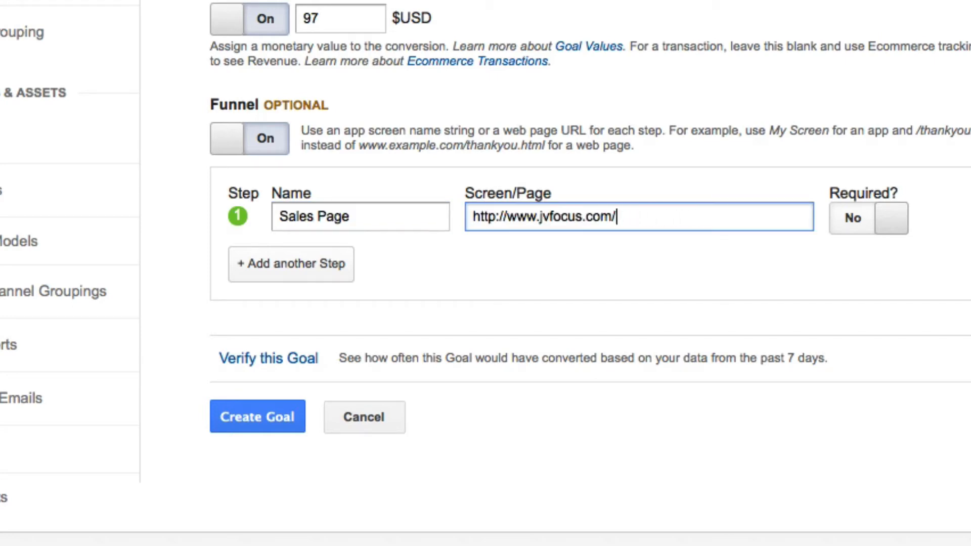
{"action": "type", "text": "sales.html"}
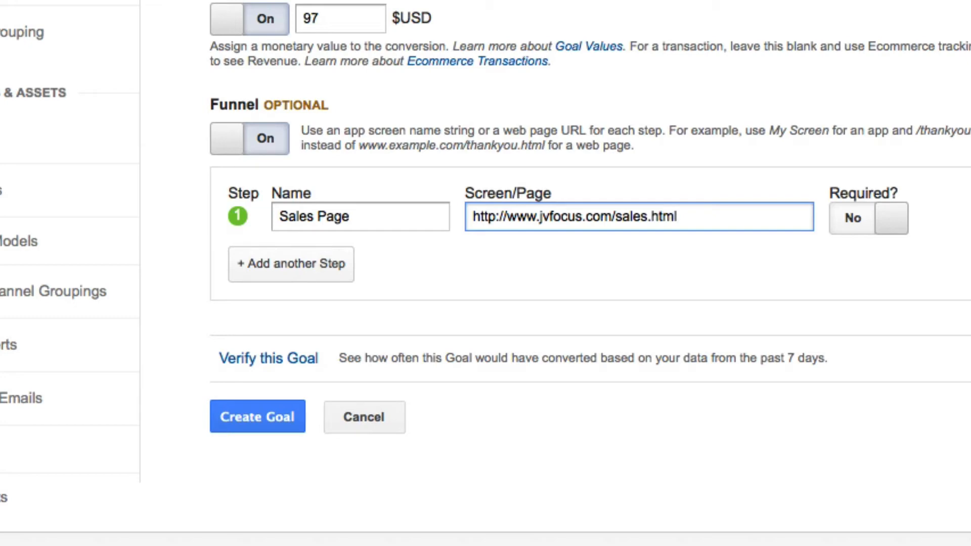
{"action": "left_click", "coordinate": [870, 221]}
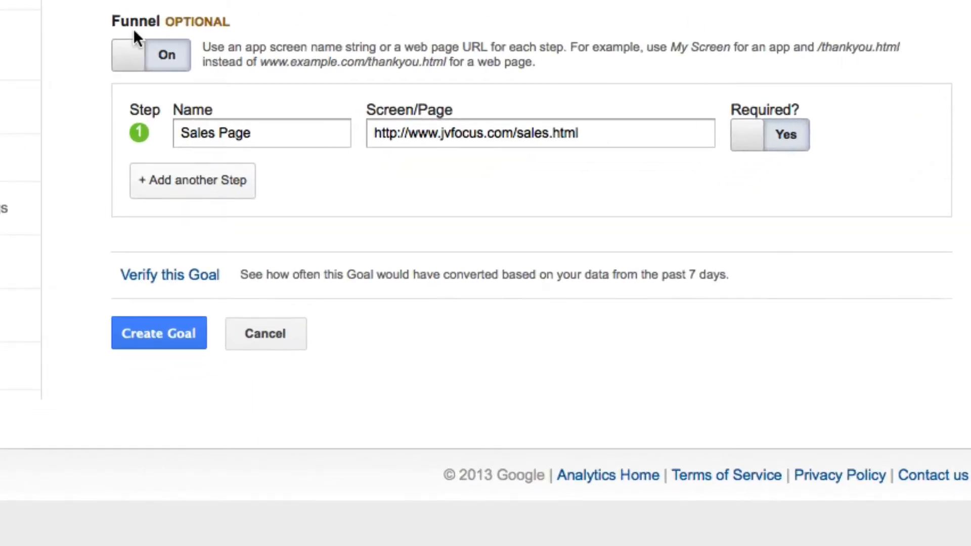
{"action": "left_click", "coordinate": [217, 187]}
{"action": "left_click", "coordinate": [250, 171]}
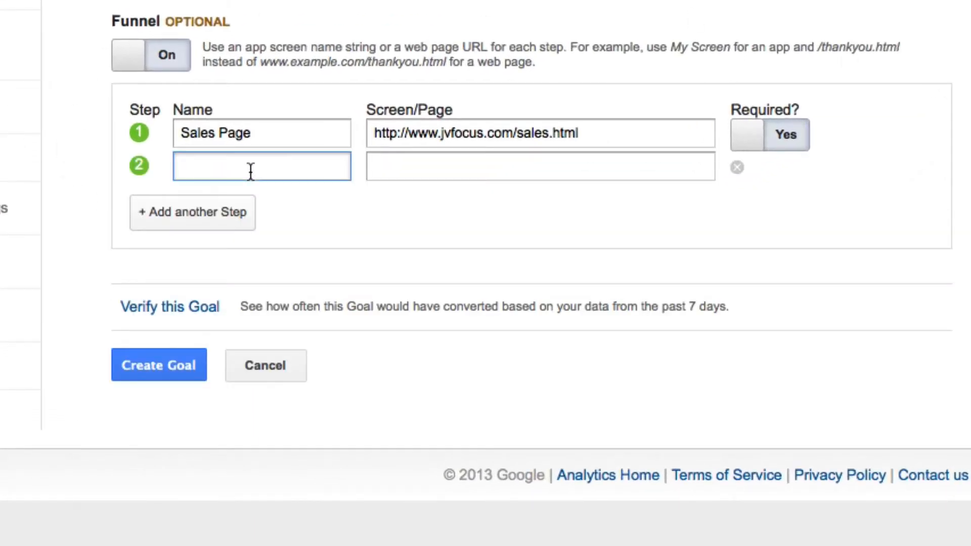
{"action": "type", "text": "Upsell"}
{"action": "key", "text": "Tab"}
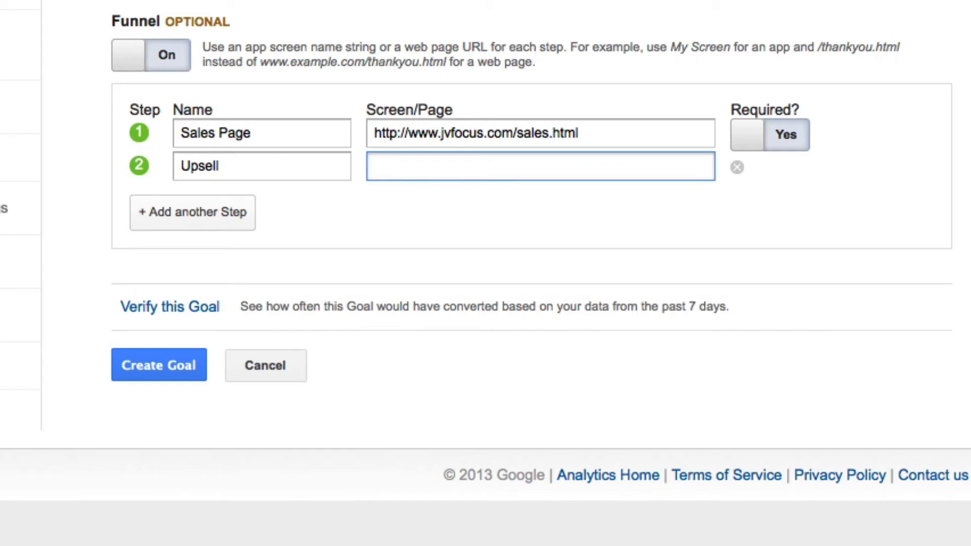
{"action": "key", "text": "ctrl+v"}
{"action": "key", "text": "BackSpace"}
{"action": "key", "text": "BackSpace"}
{"action": "key", "text": "BackSpace"}
{"action": "key", "text": "BackSpace"}
{"action": "key", "text": "BackSpace"}
{"action": "key", "text": "BackSpace"}
{"action": "key", "text": "BackSpace"}
{"action": "key", "text": "BackSpace"}
{"action": "key", "text": "BackSpace"}
{"action": "key", "text": "BackSpace"}
{"action": "key", "text": "BackSpace"}
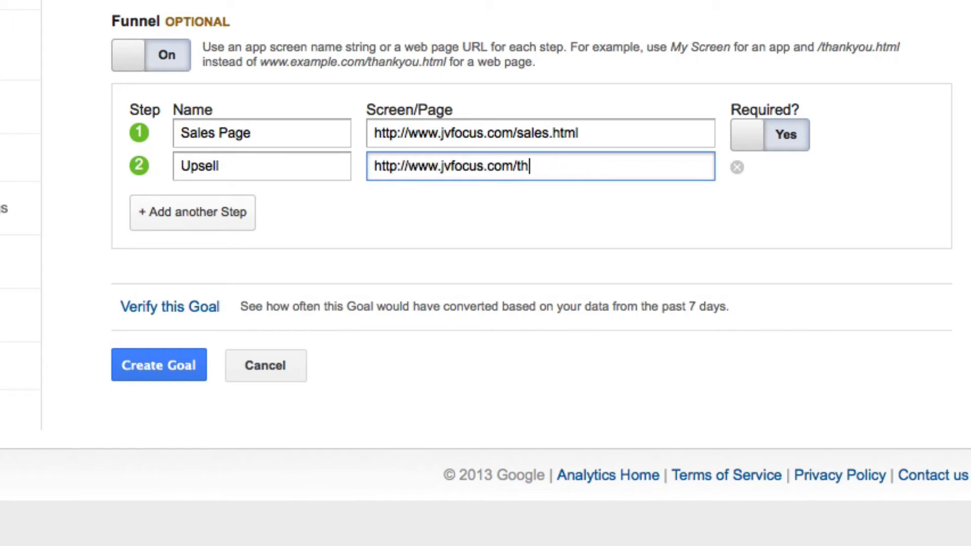
{"action": "key", "text": "BackSpace"}
{"action": "key", "text": "BackSpace"}
{"action": "type", "text": "upsell.html"}
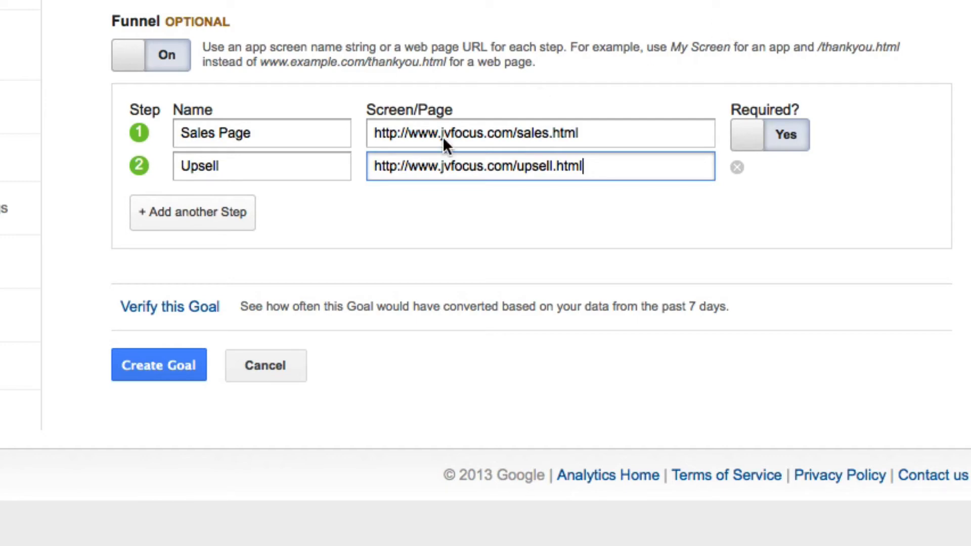
Verify the goal against the past 7 days of data and examine the estimated conversion rate
{"action": "left_click", "coordinate": [146, 308]}
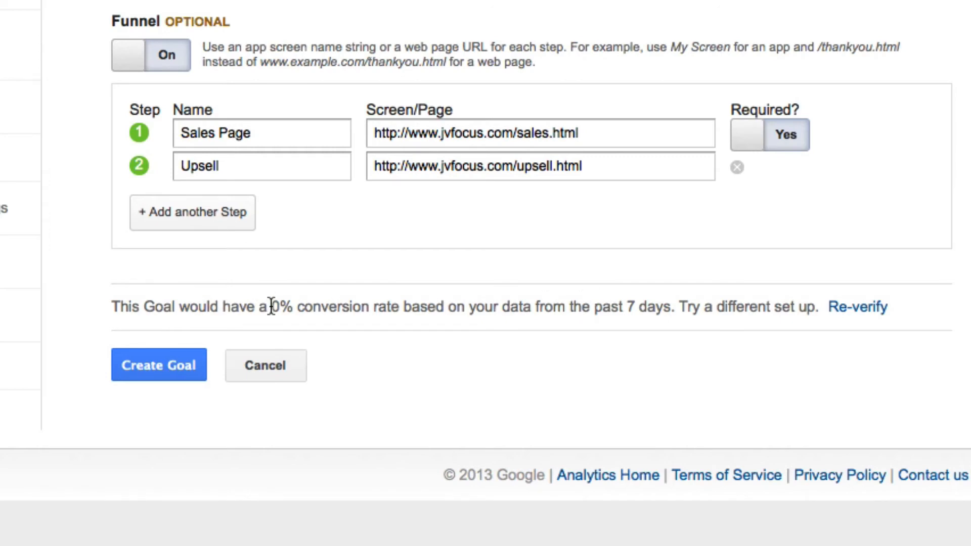
{"action": "left_click_drag", "start_coordinate": [271, 306], "coordinate": [369, 307]}
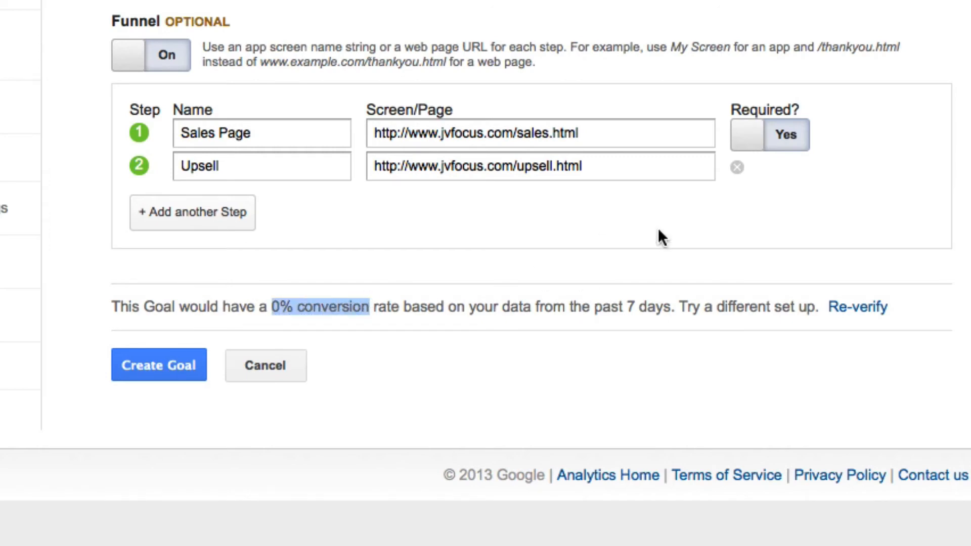
{"action": "left_click", "coordinate": [845, 203]}
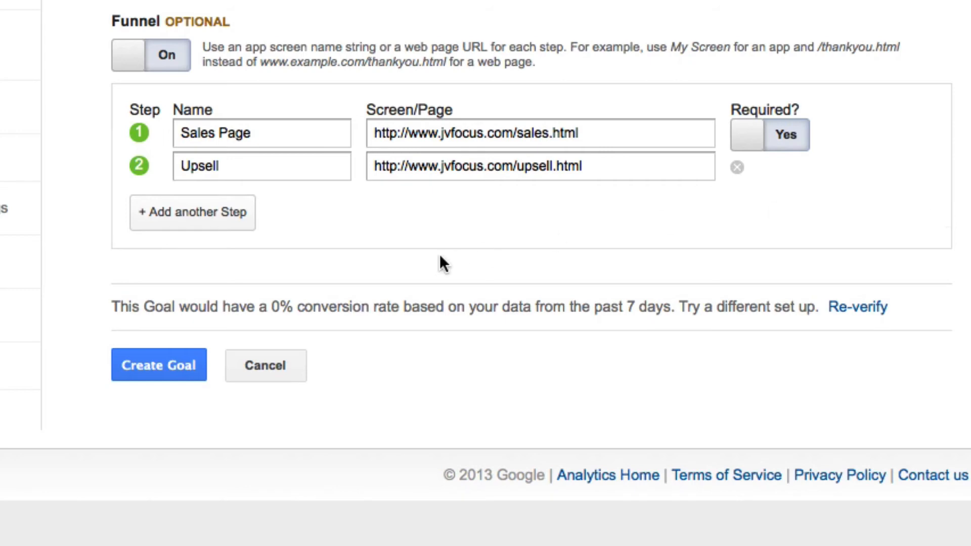
Create the goal and return to the home overview of all accounts
{"action": "left_click", "coordinate": [158, 361]}
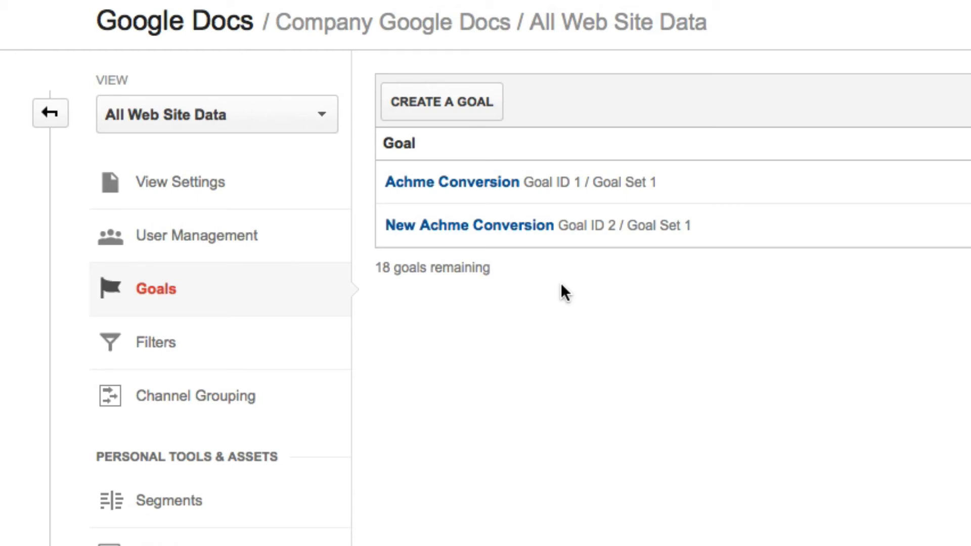
{"action": "left_click", "coordinate": [53, 115]}
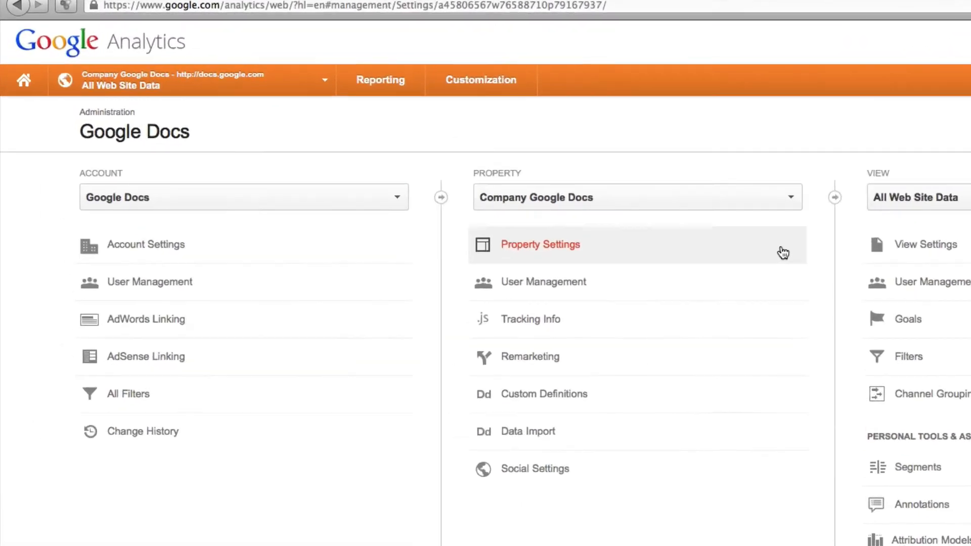
{"action": "left_click", "coordinate": [24, 82]}
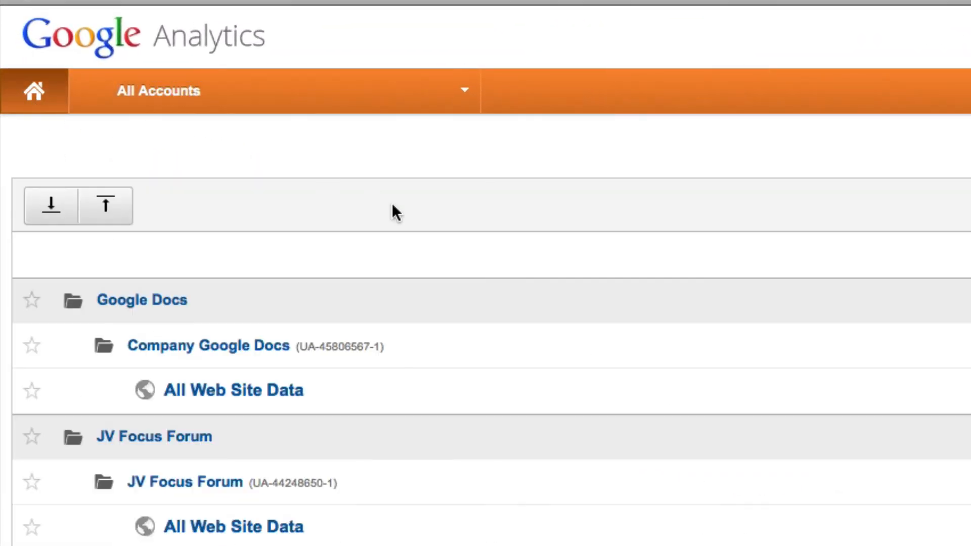
Open the Funnel Visualization report for the Company Google Docs property's All Web Site Data view and examine the displayed goal funnel
{"action": "left_click", "coordinate": [201, 397]}
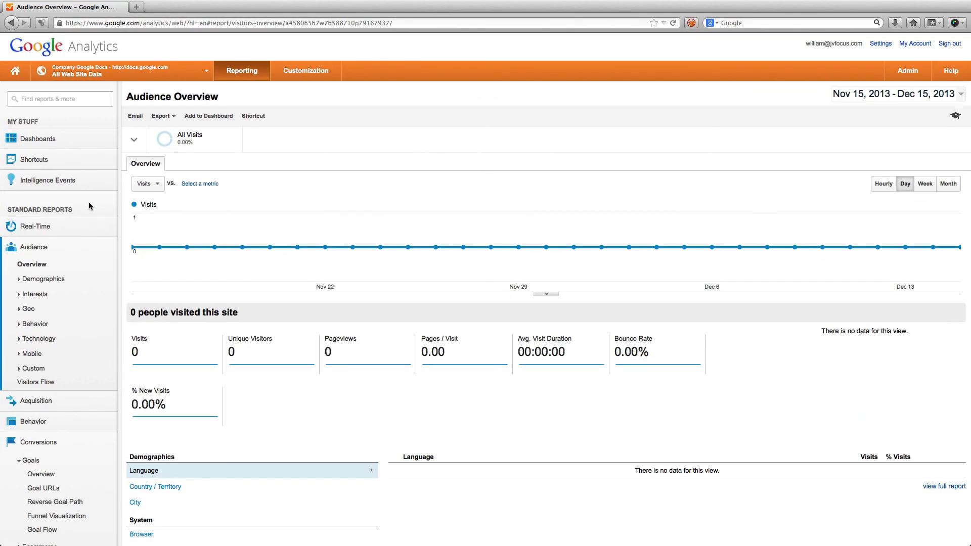
{"action": "scroll", "coordinate": [91, 294], "scroll_direction": "down", "scroll_amount": 3}
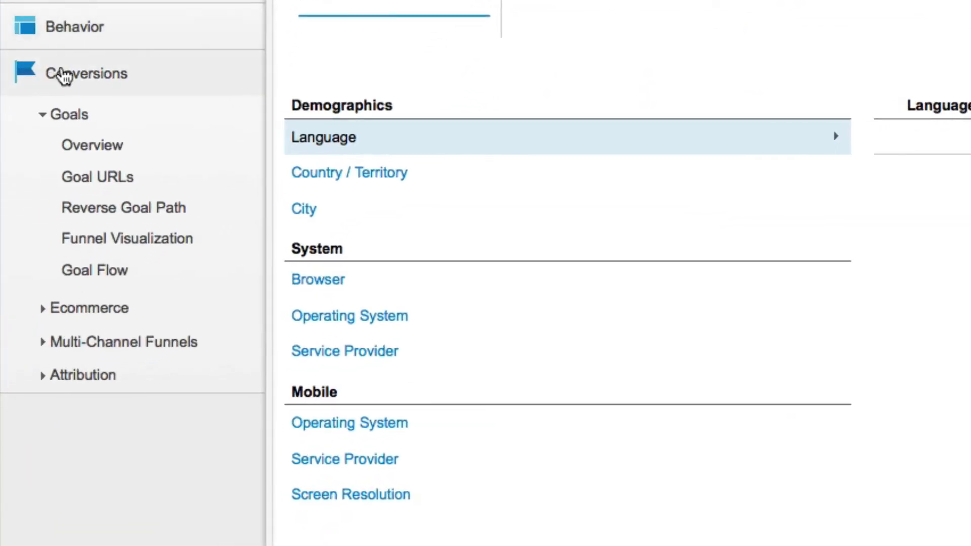
{"action": "left_click", "coordinate": [99, 70]}
{"action": "left_click", "coordinate": [99, 72]}
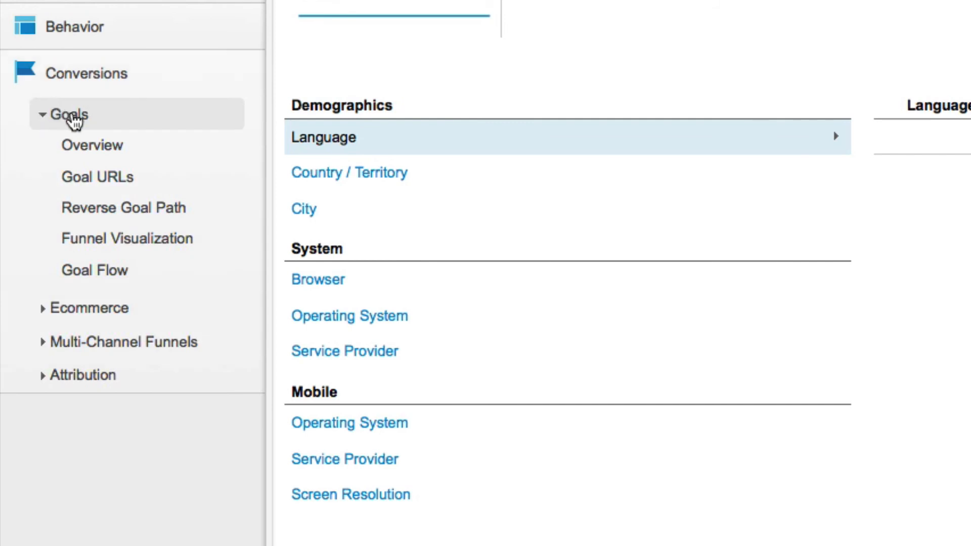
{"action": "left_click", "coordinate": [157, 241]}
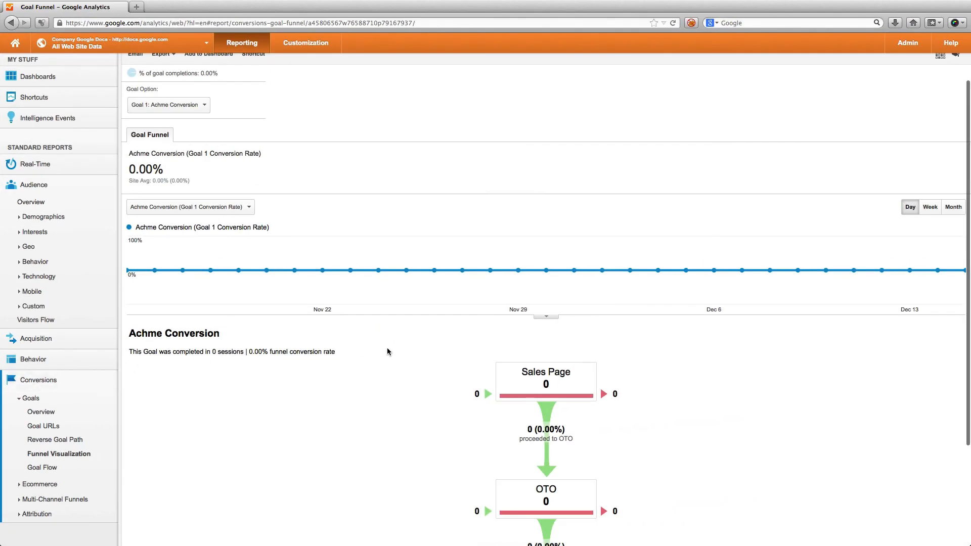
{"action": "scroll", "coordinate": [387, 349], "scroll_direction": "down", "scroll_amount": 3}
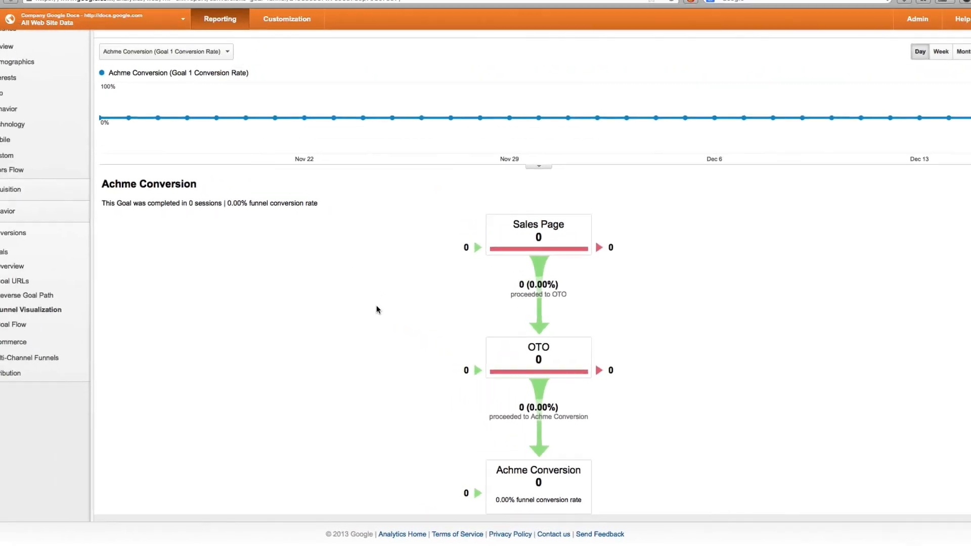
Switch the goal funnel report to "Goal 2: New Achme Conversion" and examine its funnel steps
{"action": "scroll", "coordinate": [374, 308], "scroll_direction": "up", "scroll_amount": 1}
{"action": "left_click", "coordinate": [174, 132]}
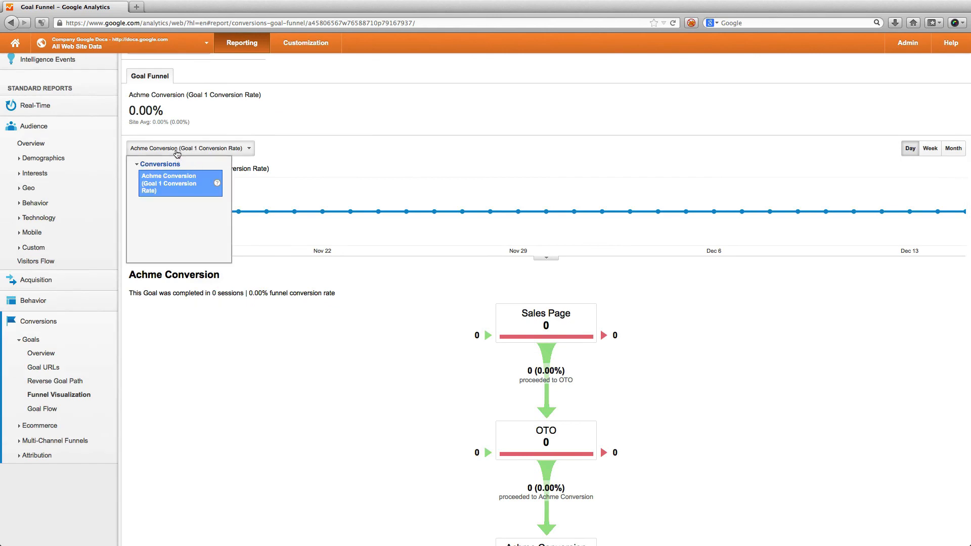
{"action": "left_click", "coordinate": [241, 108]}
{"action": "scroll", "coordinate": [241, 108], "scroll_direction": "up", "scroll_amount": 3}
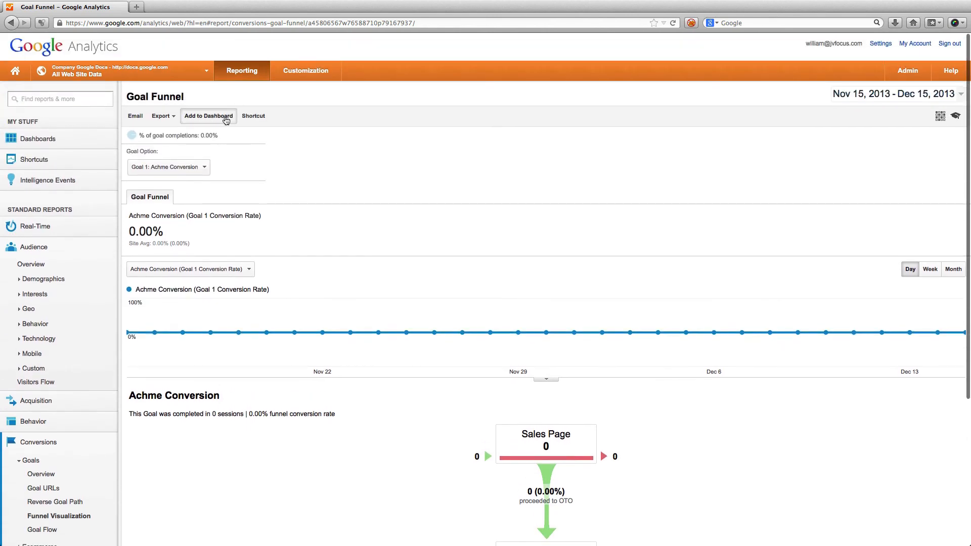
{"action": "left_click", "coordinate": [197, 167]}
{"action": "left_click", "coordinate": [197, 197]}
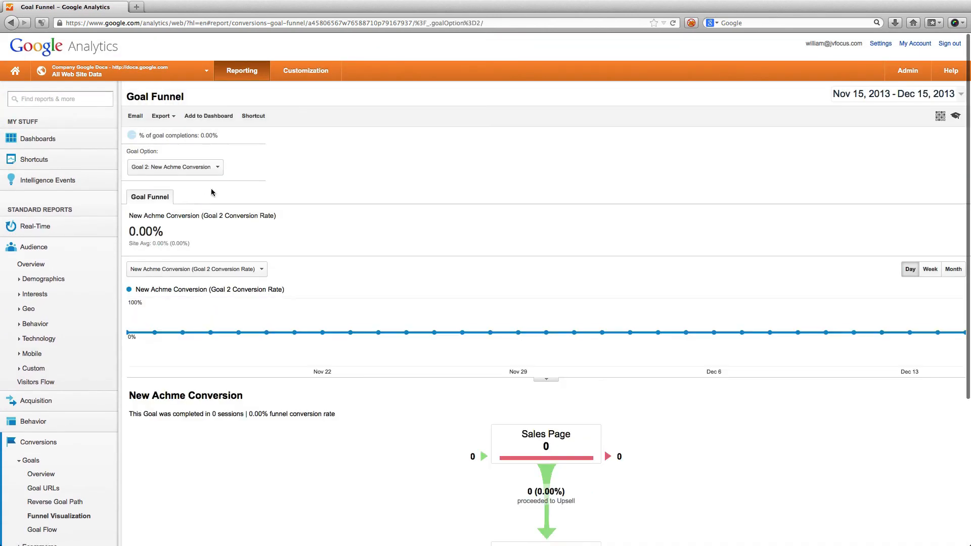
{"action": "scroll", "coordinate": [386, 253], "scroll_direction": "down", "scroll_amount": 5}
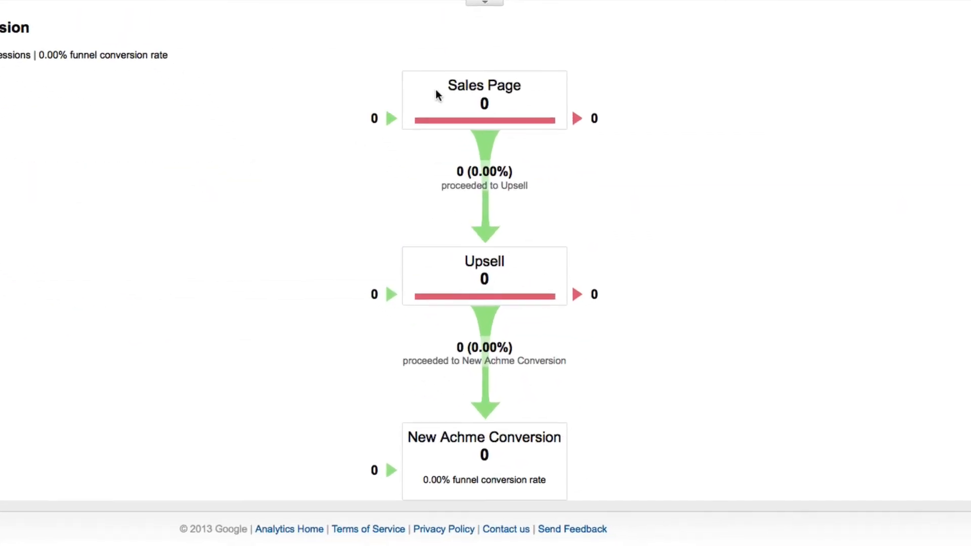